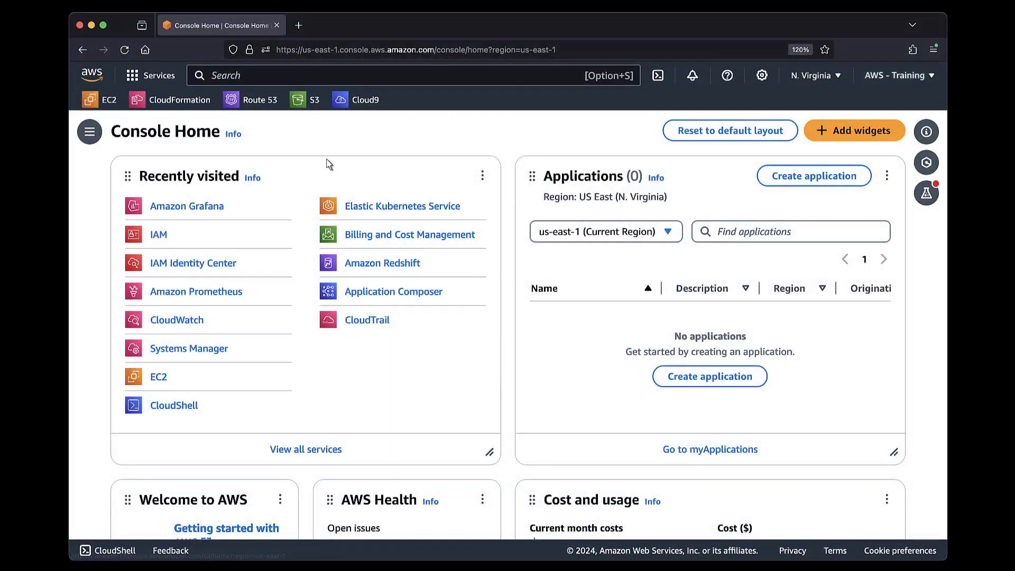
# - Search the console for 'amazon grafana' and open the Amazon Grafana service
pyautogui.click(215, 81)
pyautogui.write('amazon grafana')
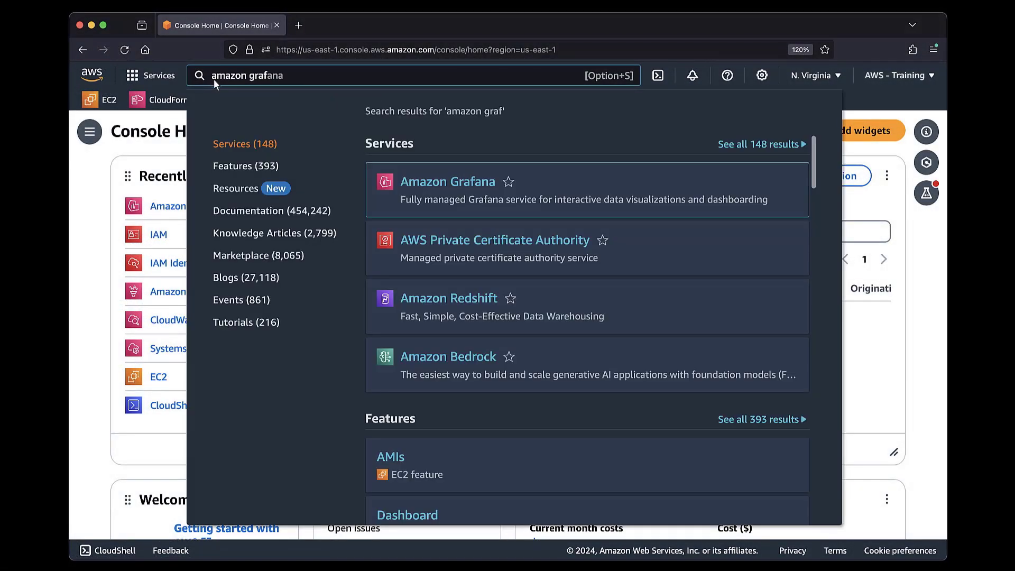
pyautogui.click(381, 185)
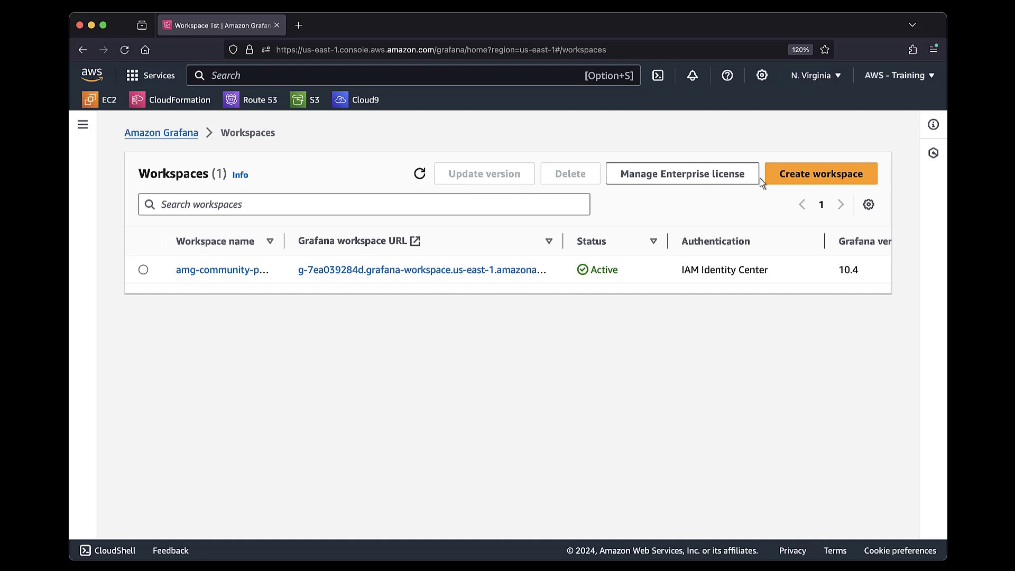
# - Begin a new workspace named amg-demo, keeping Grafana version 10.4
pyautogui.click(785, 176)
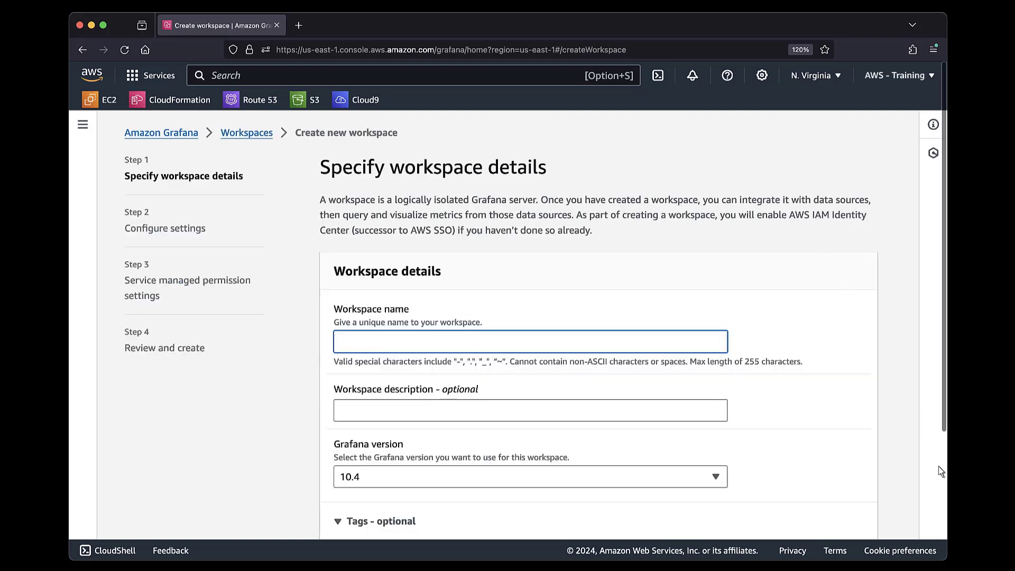
pyautogui.scroll(-2, 940, 470)
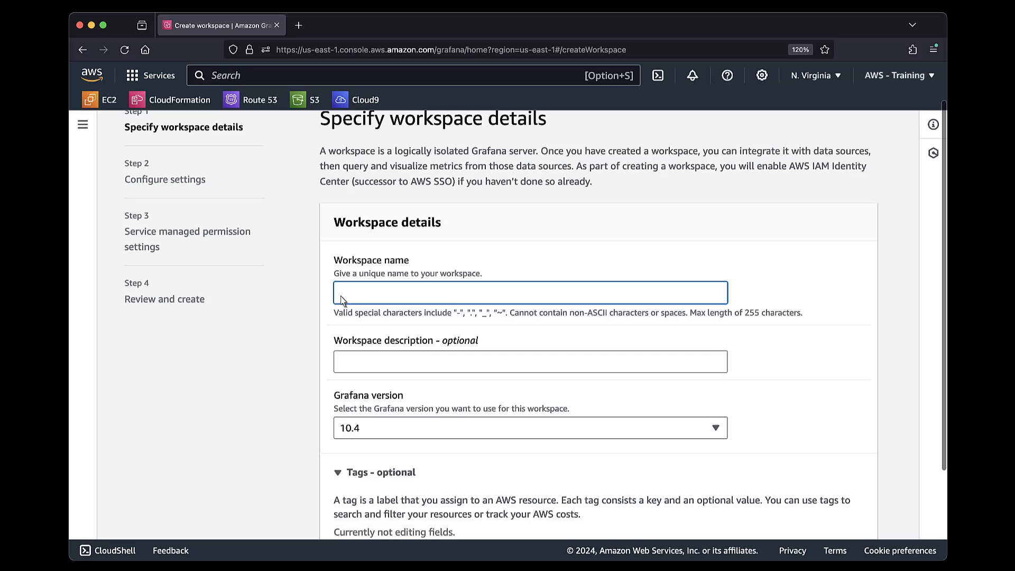
pyautogui.write('amg-demo')
pyautogui.scroll(-5, 941, 536)
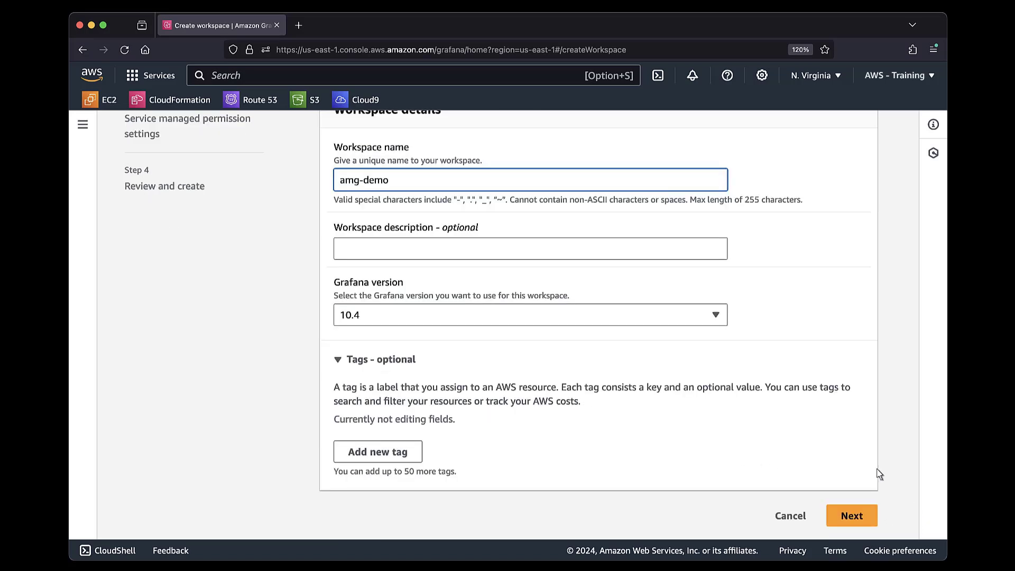
pyautogui.click(724, 320)
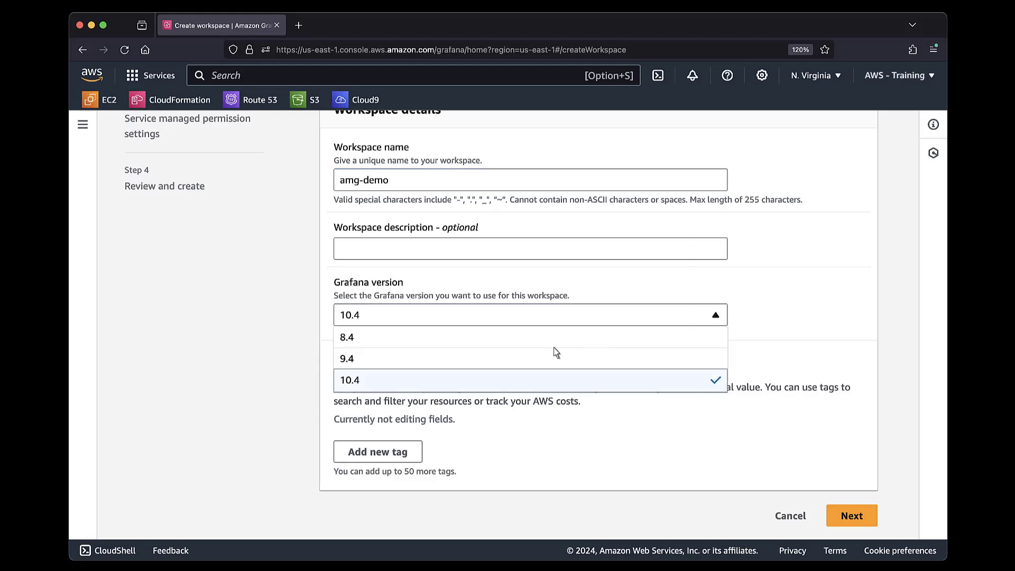
pyautogui.click(349, 387)
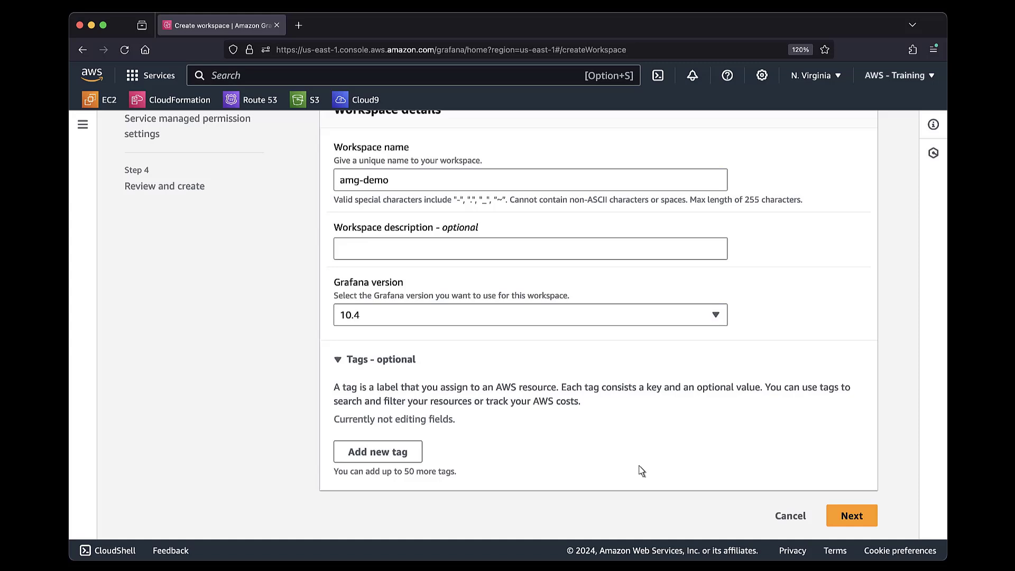
# - Choose AWS IAM Identity Center sign-in and enable plugin management for the new workspace
pyautogui.click(846, 521)
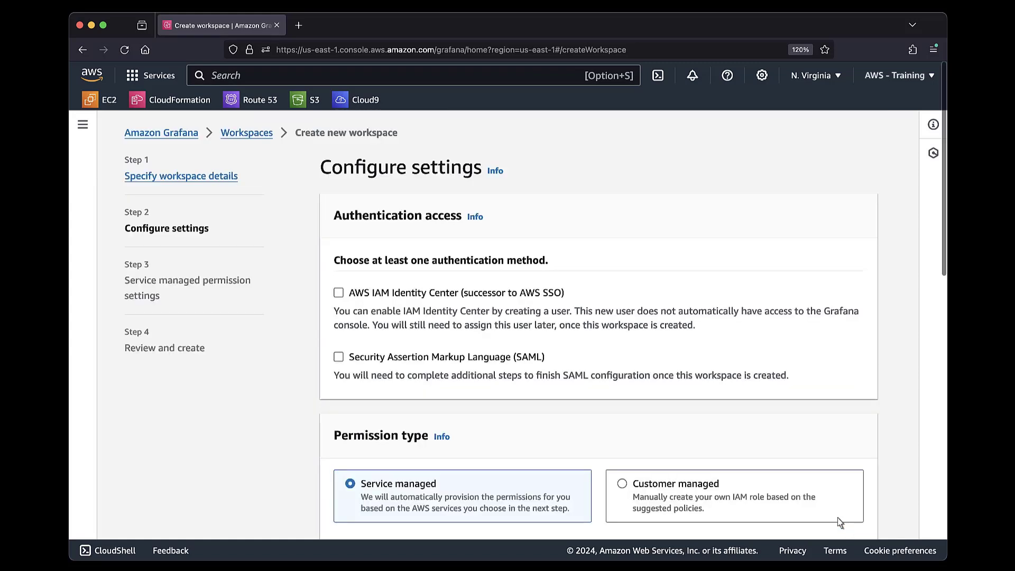
pyautogui.click(338, 294)
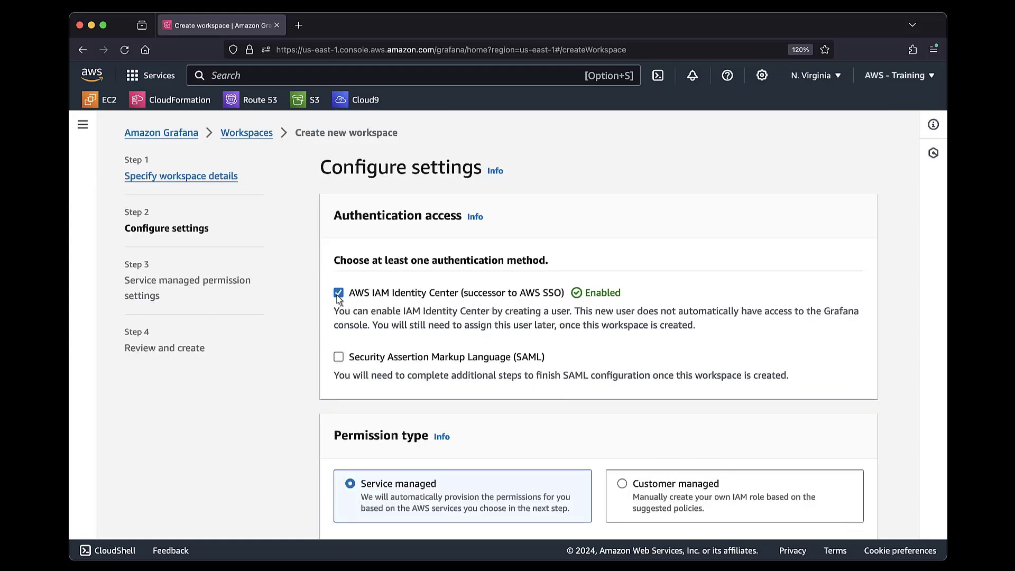
pyautogui.scroll(-15, 942, 500)
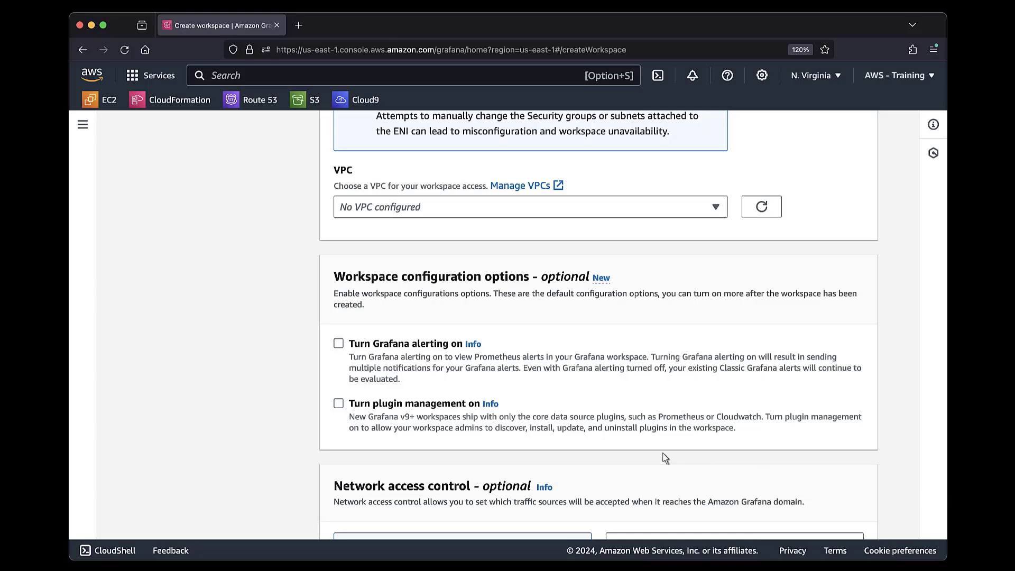
pyautogui.click(339, 403)
pyautogui.scroll(-5, 936, 535)
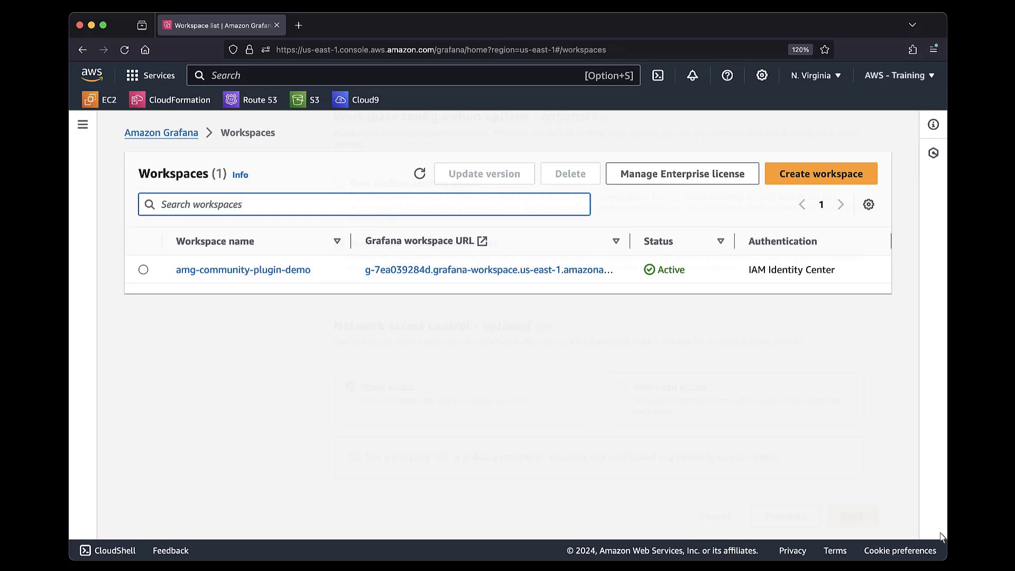
# - Switch plugin management On for amg-community-plugin-demo under Workspace configuration options and save
pyautogui.click(300, 274)
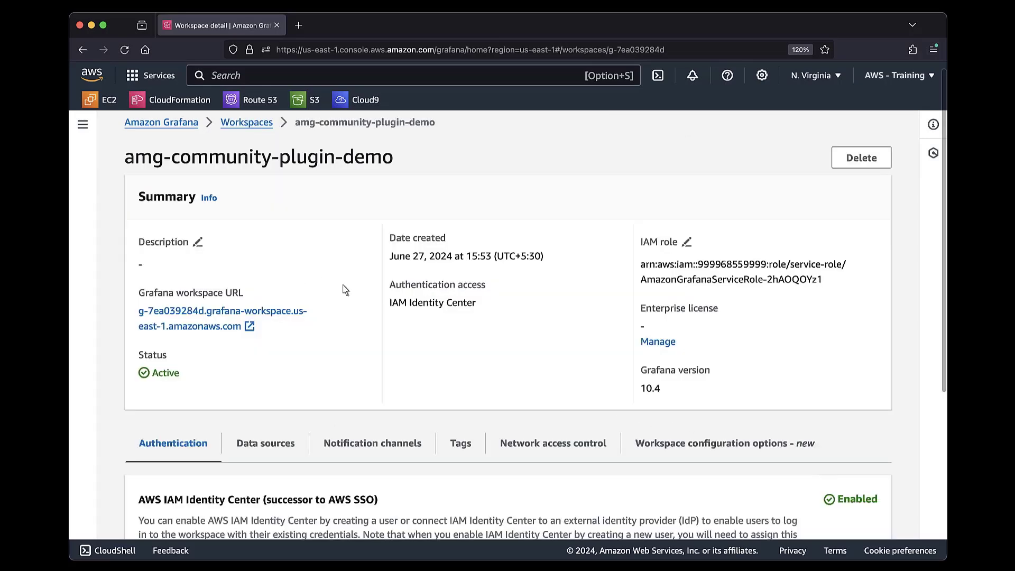
pyautogui.scroll(-1, 867, 409)
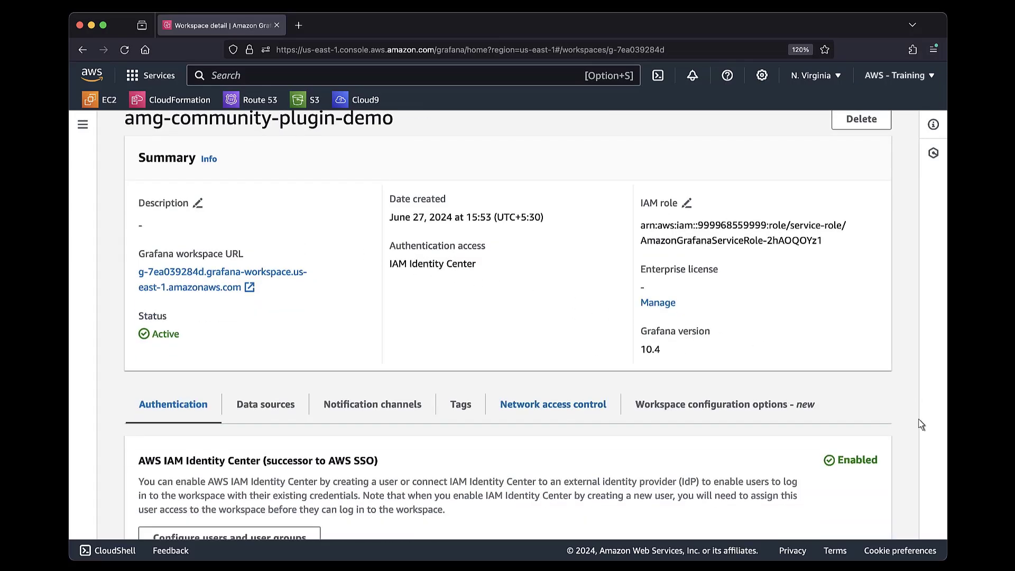
pyautogui.click(815, 408)
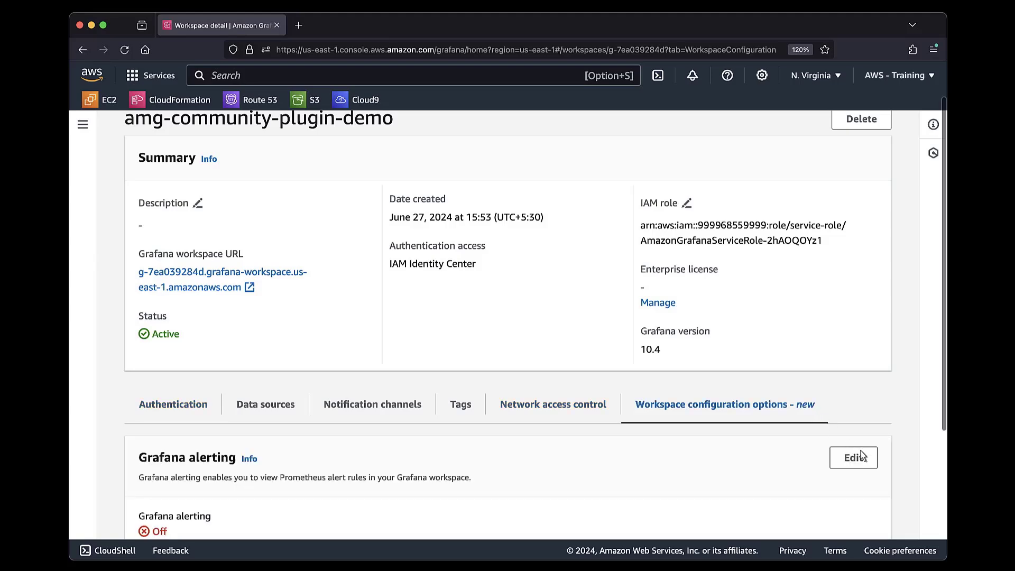
pyautogui.scroll(-5, 940, 528)
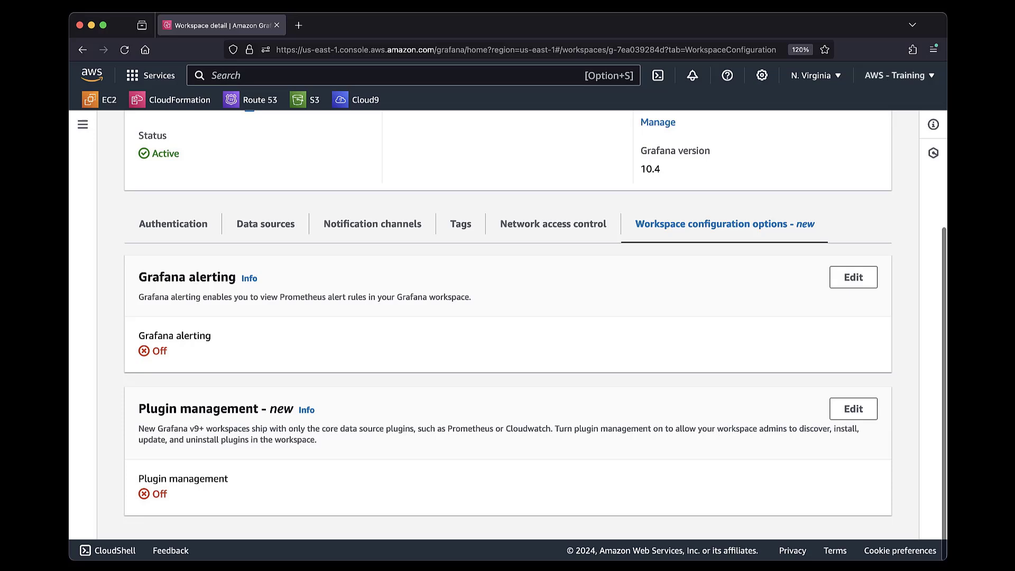
pyautogui.click(866, 413)
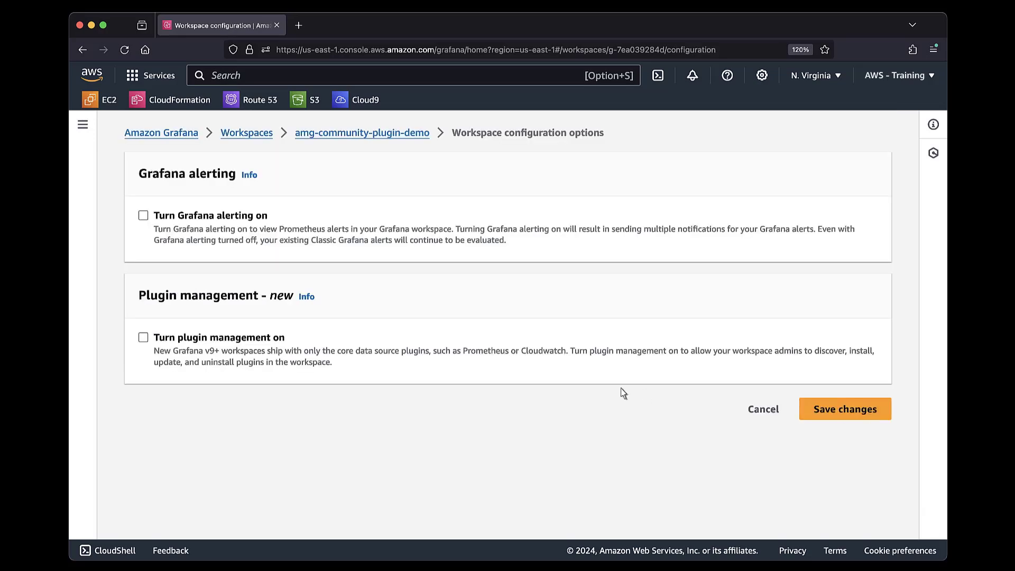
pyautogui.click(159, 341)
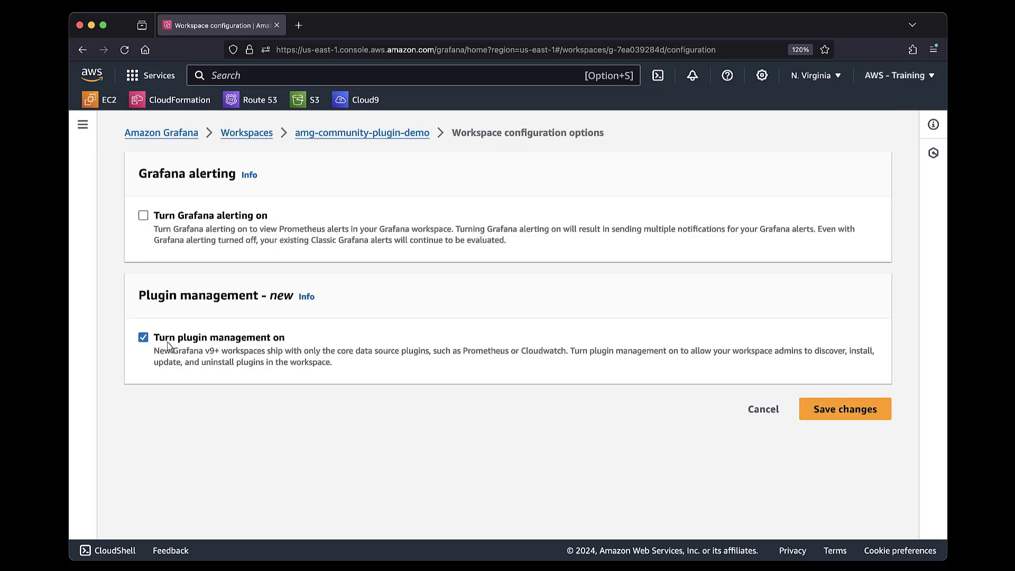
pyautogui.click(819, 414)
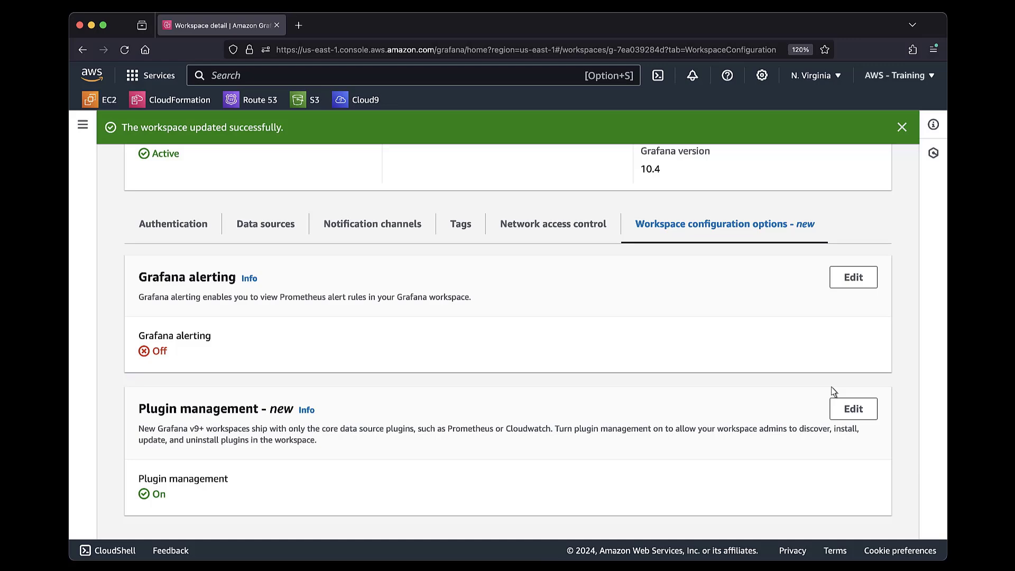
# - Open the Grafana workspace URL in a new tab and sign in
pyautogui.scroll(5, 852, 153)
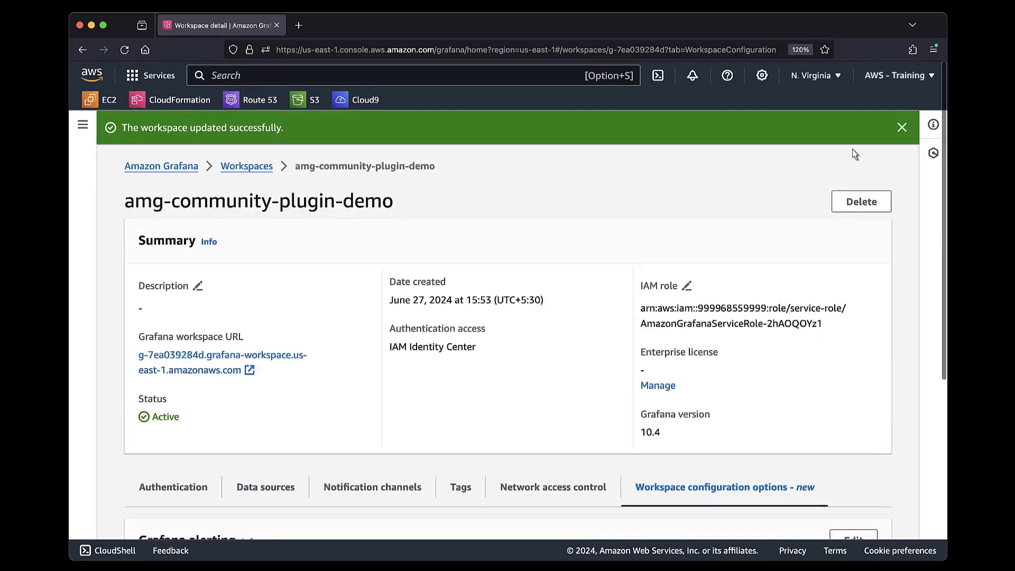
pyautogui.click(252, 369)
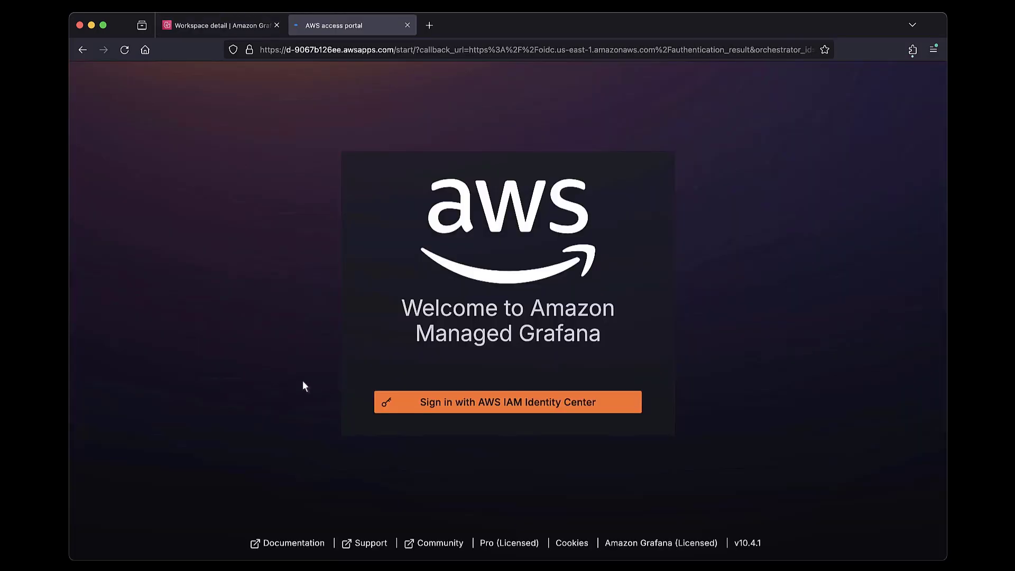
pyautogui.click(421, 407)
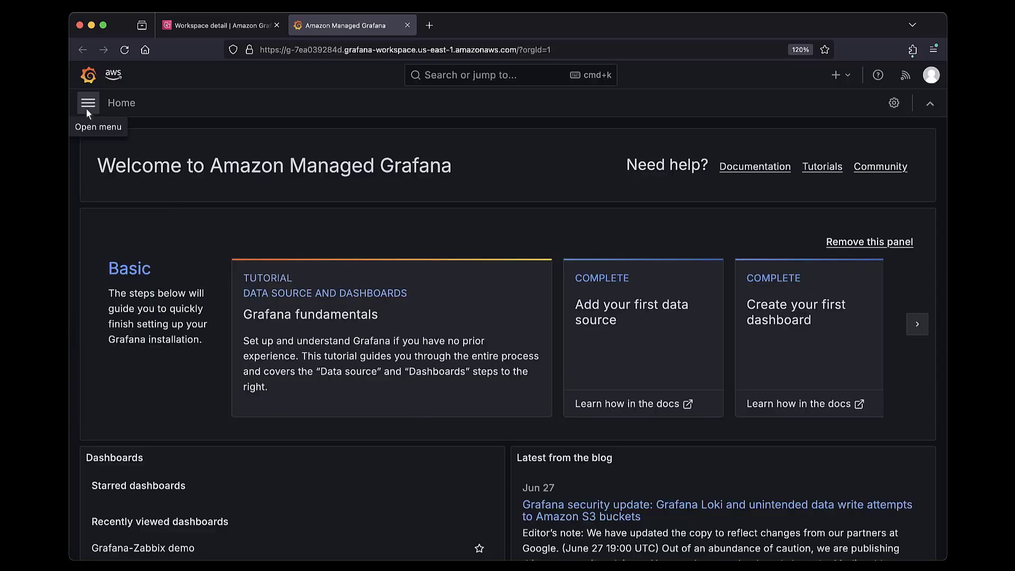
# - Navigate through Administration and Plugins and data to the installed Plugins list
pyautogui.click(87, 103)
pyautogui.click(128, 427)
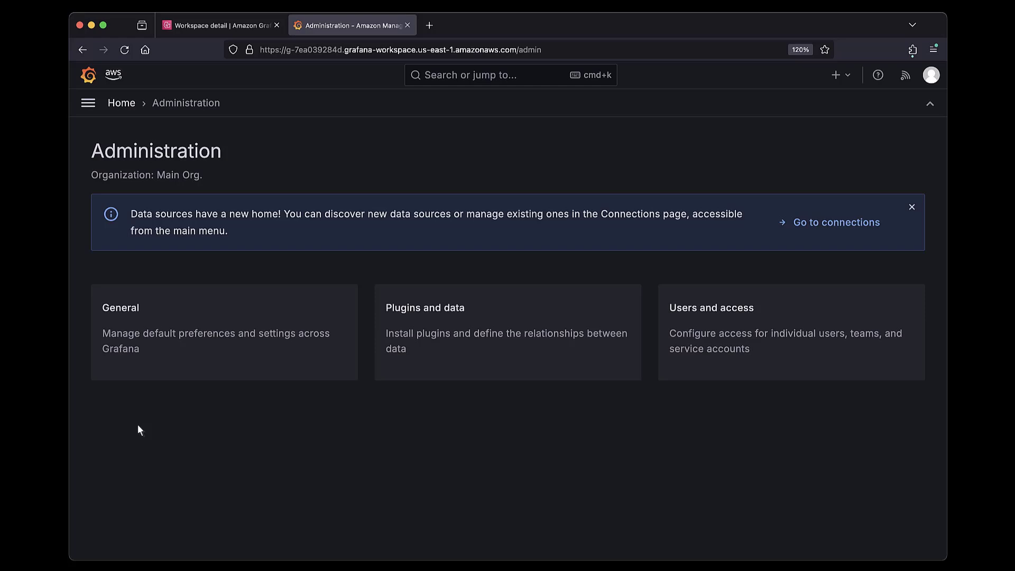
pyautogui.click(385, 316)
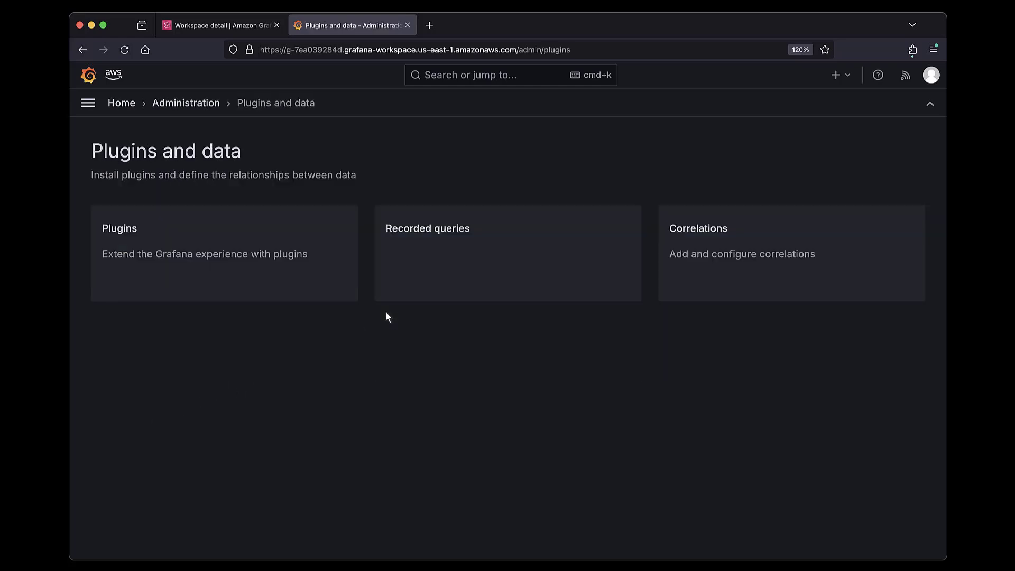
pyautogui.click(134, 236)
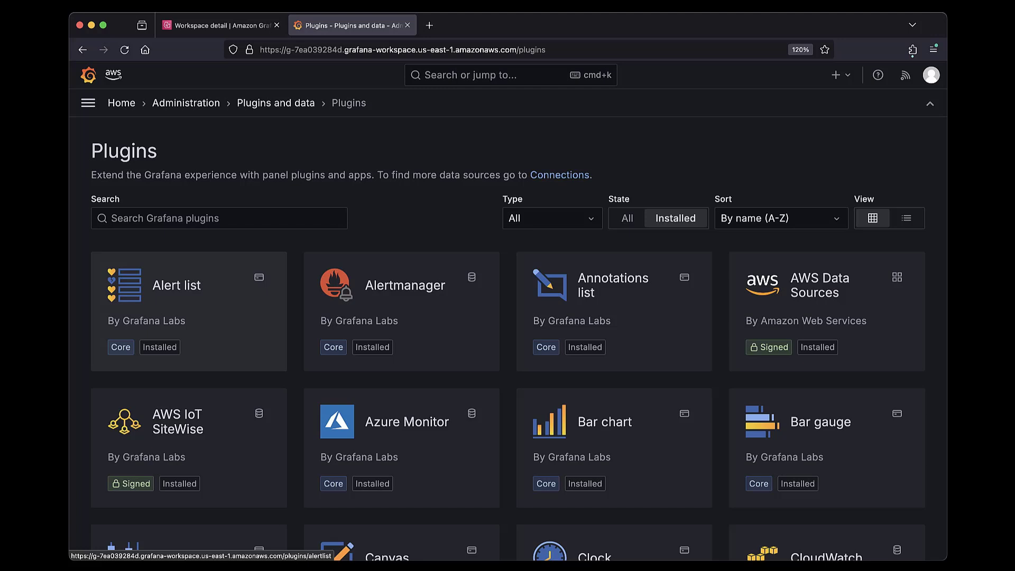
# - Set the plugin State filter to All, search 'zabbix' and open the Zabbix plugin page
pyautogui.click(626, 219)
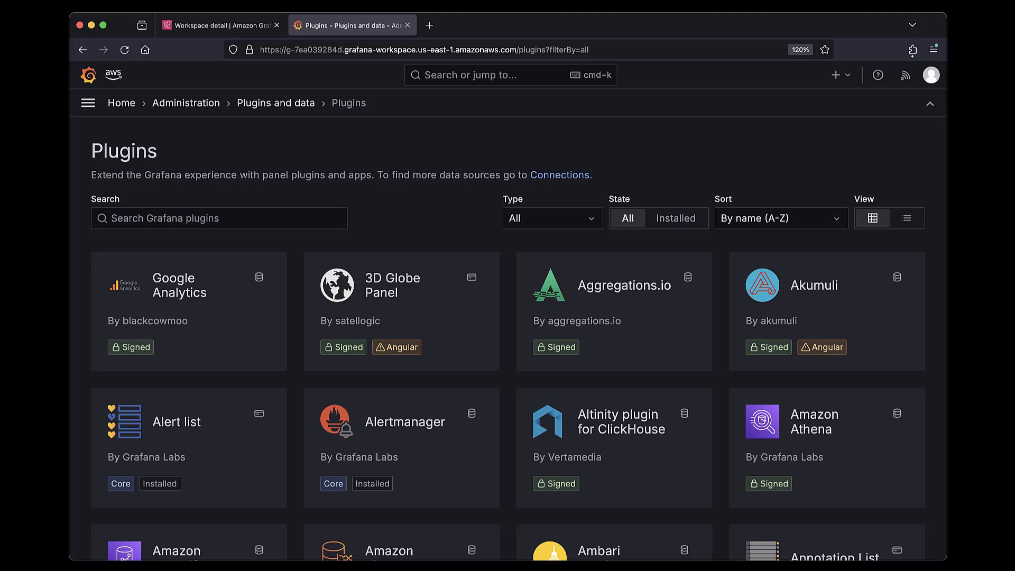
pyautogui.click(134, 219)
pyautogui.write('zabbix')
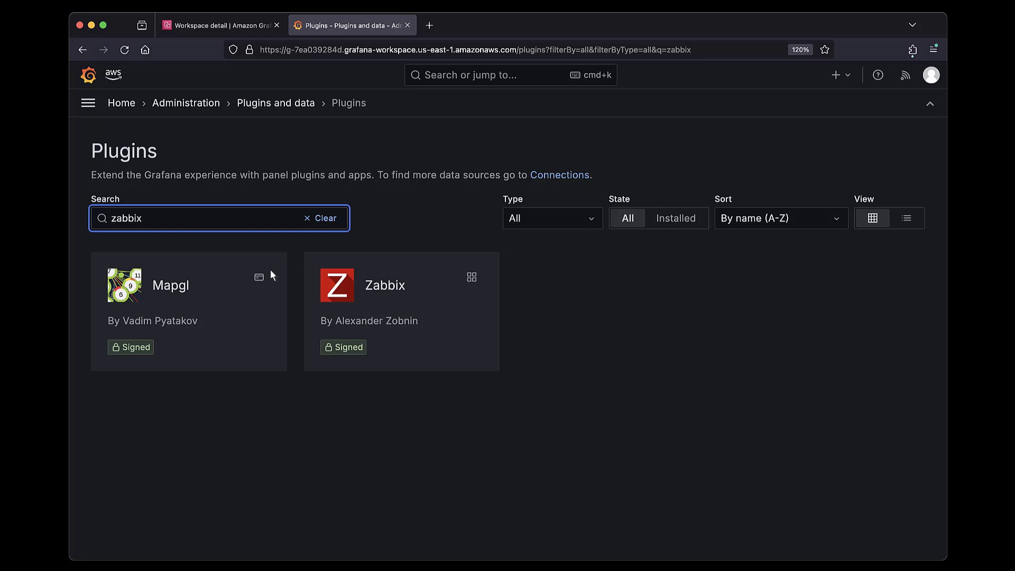
pyautogui.click(335, 294)
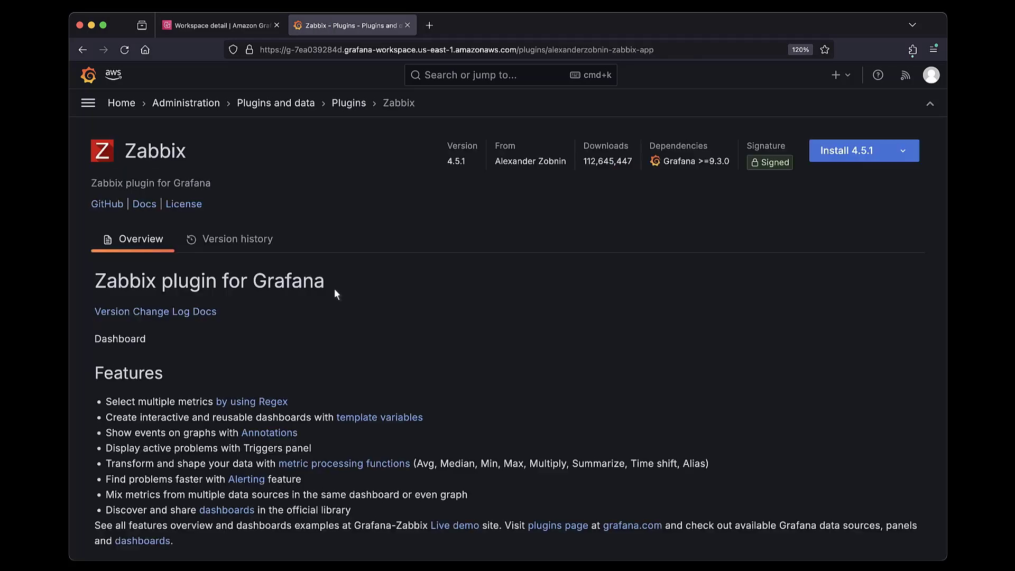
# - Install the latest available version of the Zabbix plugin
pyautogui.click(902, 153)
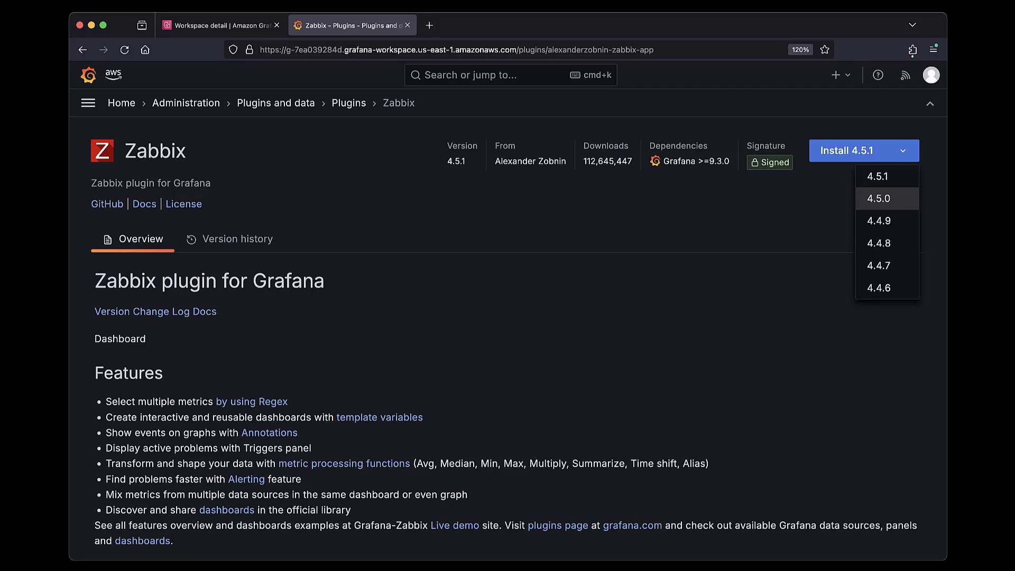
pyautogui.click(875, 153)
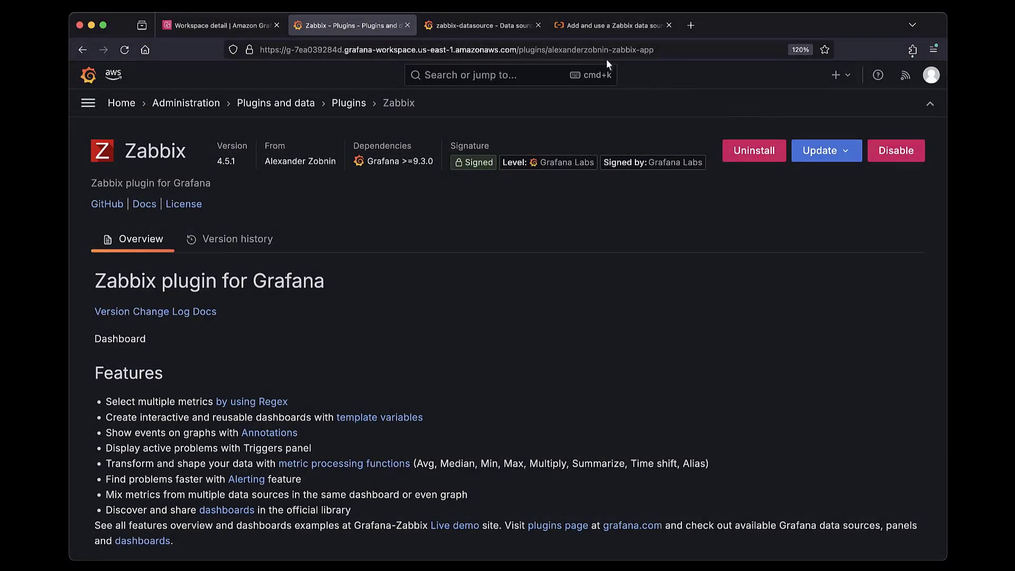
pyautogui.click(528, 33)
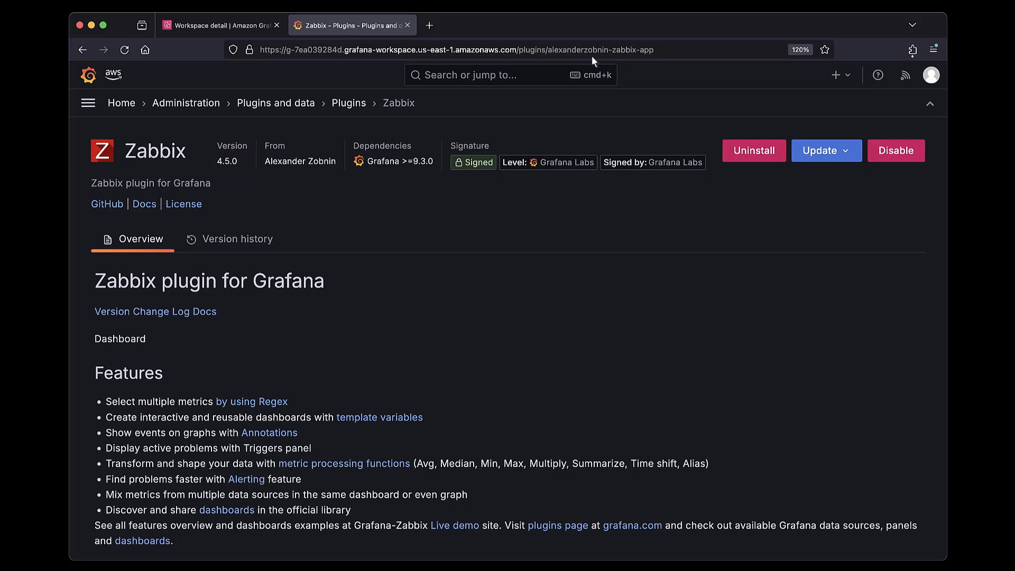
# - Update Zabbix to version 4.5.1, then uninstall it and confirm the removal
pyautogui.click(846, 154)
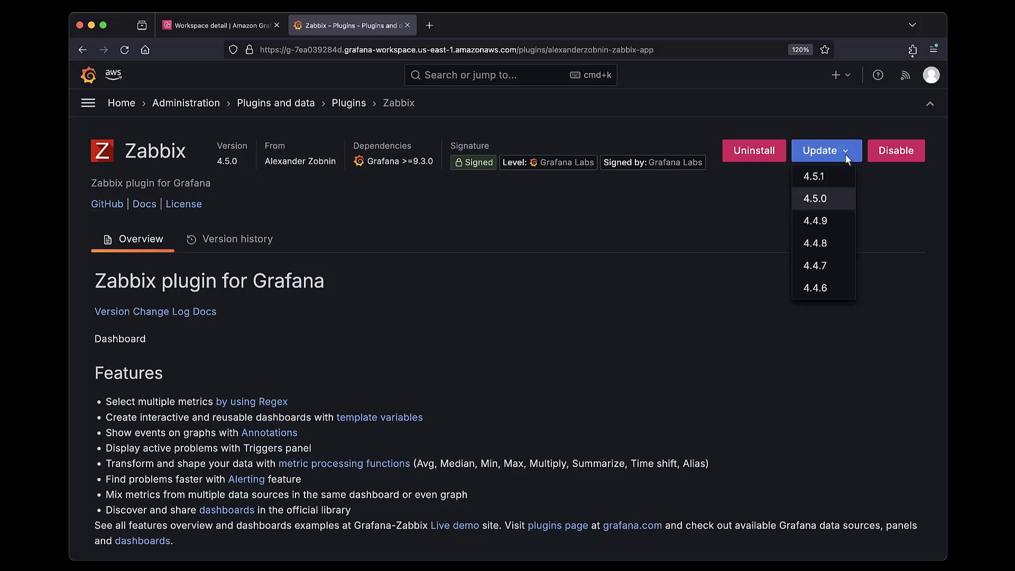
pyautogui.click(820, 180)
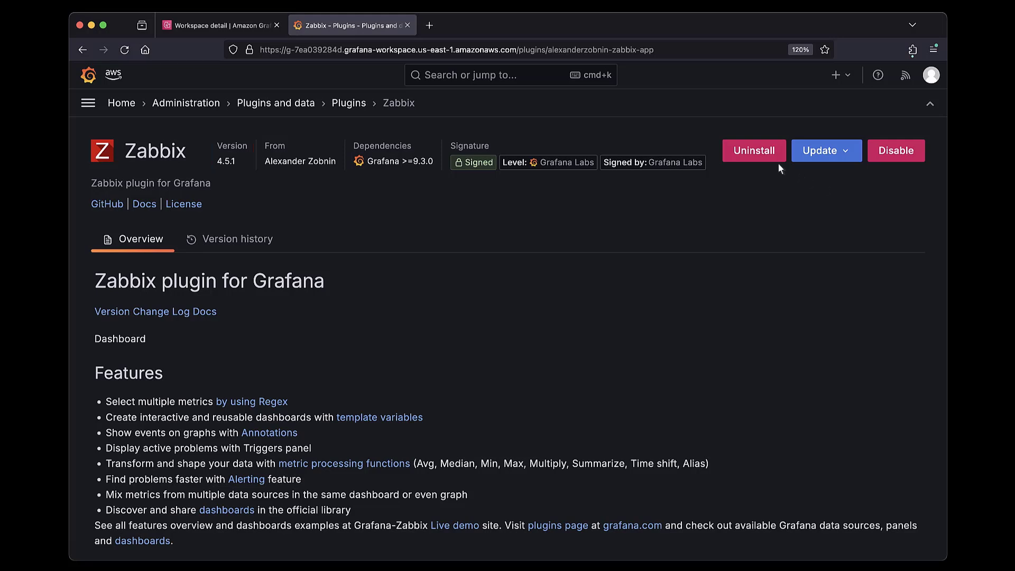
pyautogui.click(761, 155)
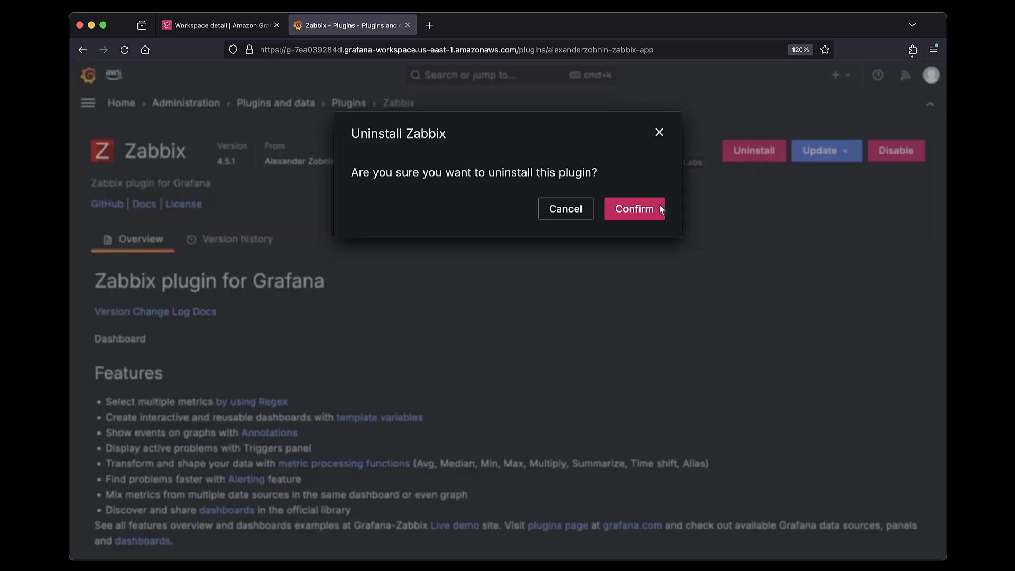
pyautogui.click(638, 217)
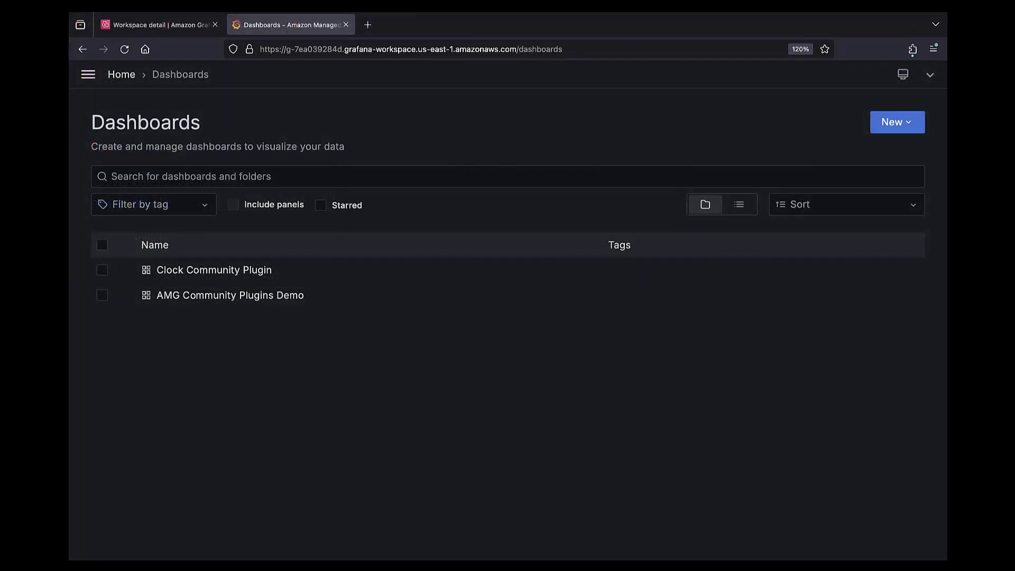
# - Open AMG Community Plugins Demo and reveal its Network Traffic, System Uptime and DiskUsedPercent panels
pyautogui.click(300, 298)
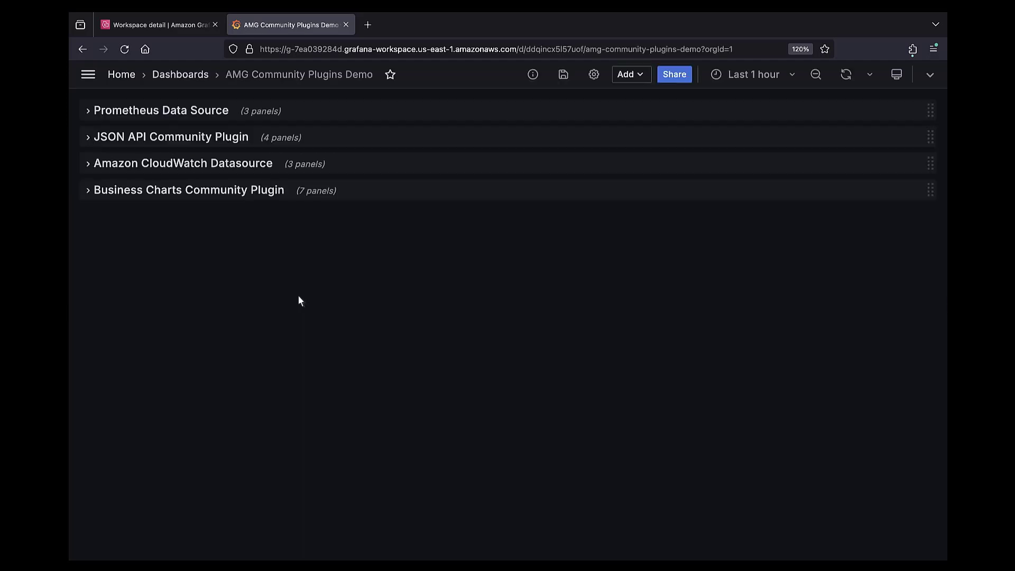
pyautogui.click(88, 112)
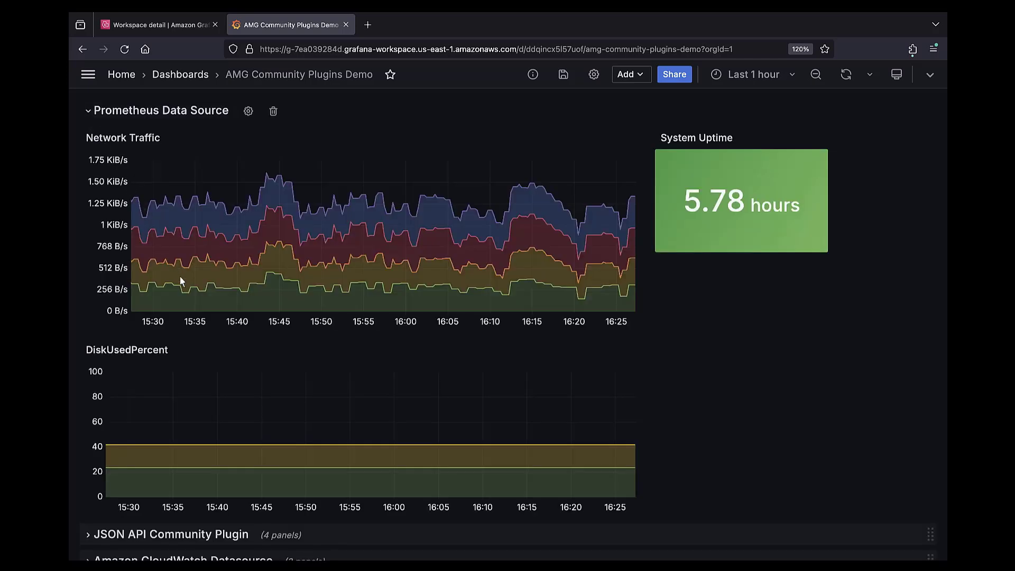
pyautogui.moveTo(176, 290)
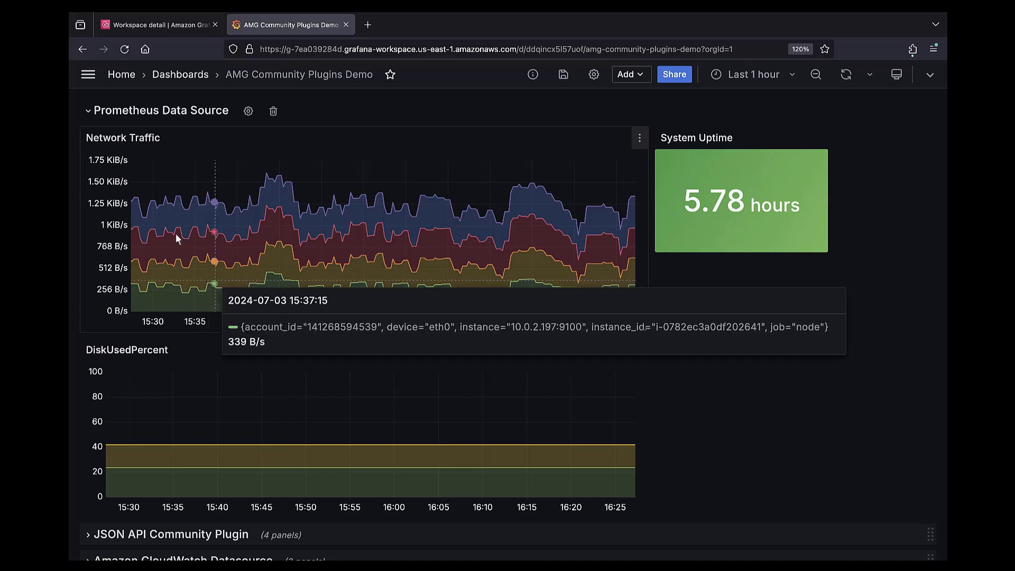
# - Collapse the Prometheus row and expand JSON API Community Plugin to view API health and Star Wars API chart
pyautogui.click(88, 111)
pyautogui.click(88, 138)
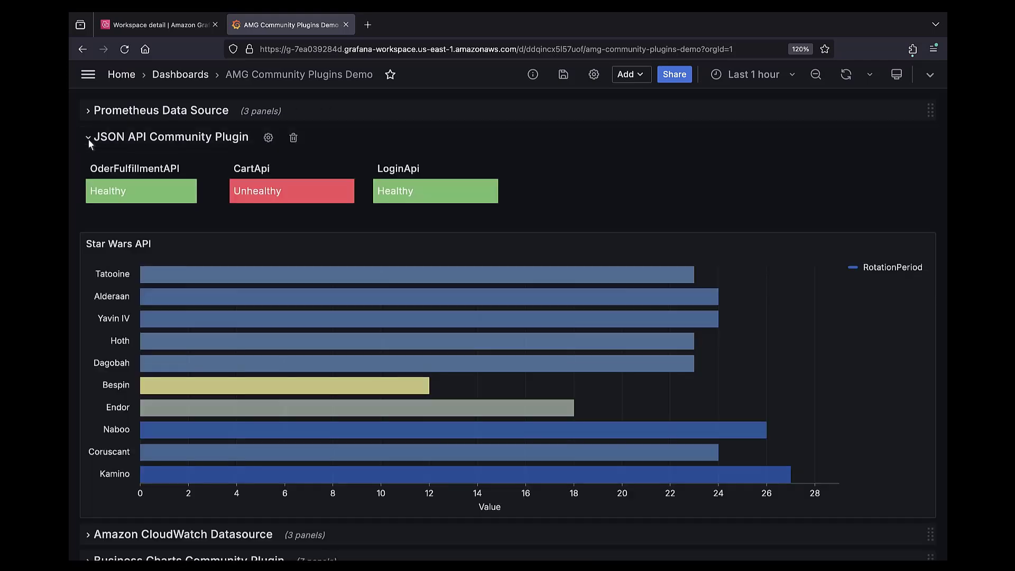
pyautogui.scroll(-1, 930, 547)
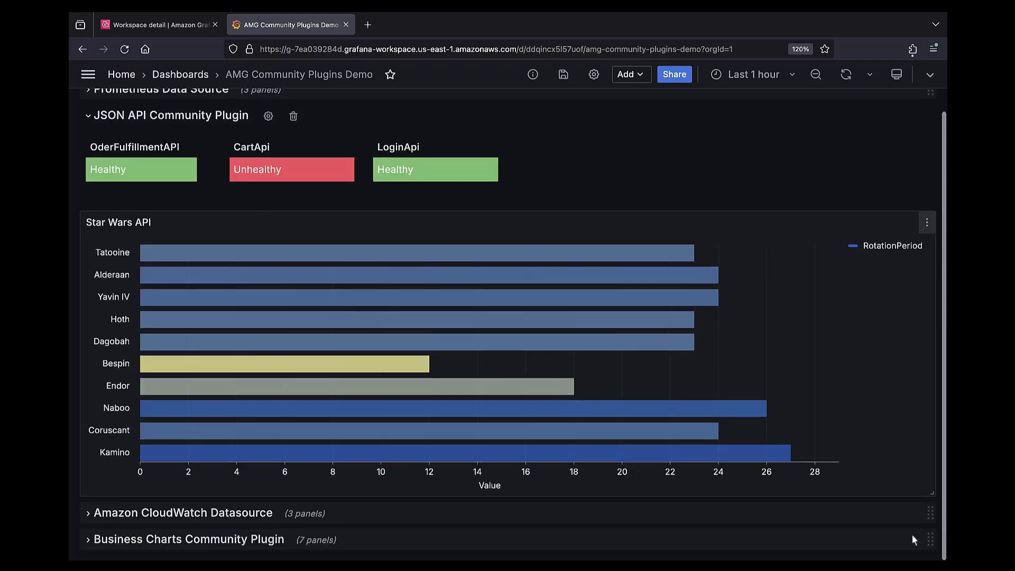
pyautogui.moveTo(216, 266)
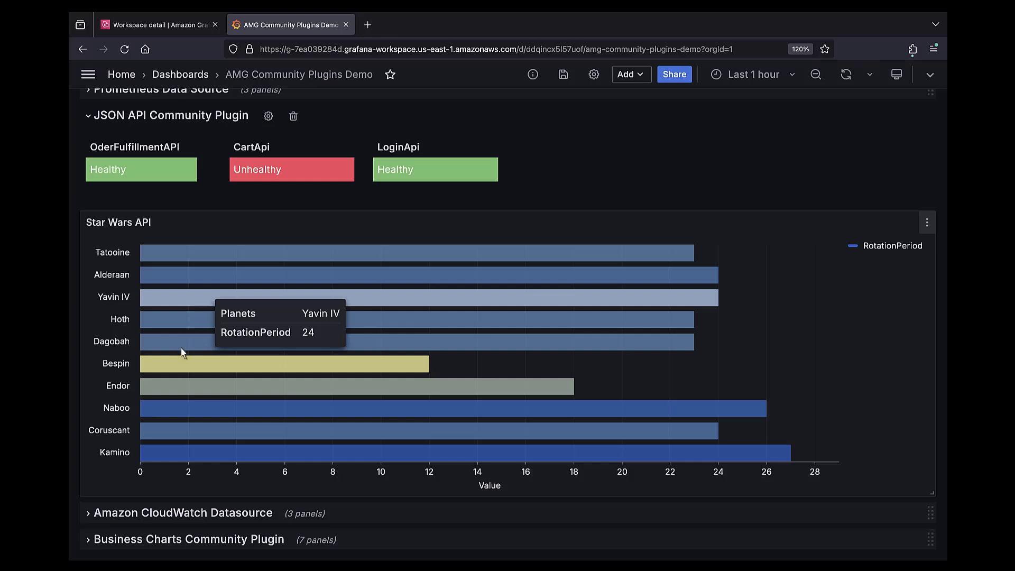
# - Expand the Amazon CloudWatch Datasource row and scroll through CPUUtilization, AWS API Usage and VPC Flow Logs
pyautogui.click(89, 514)
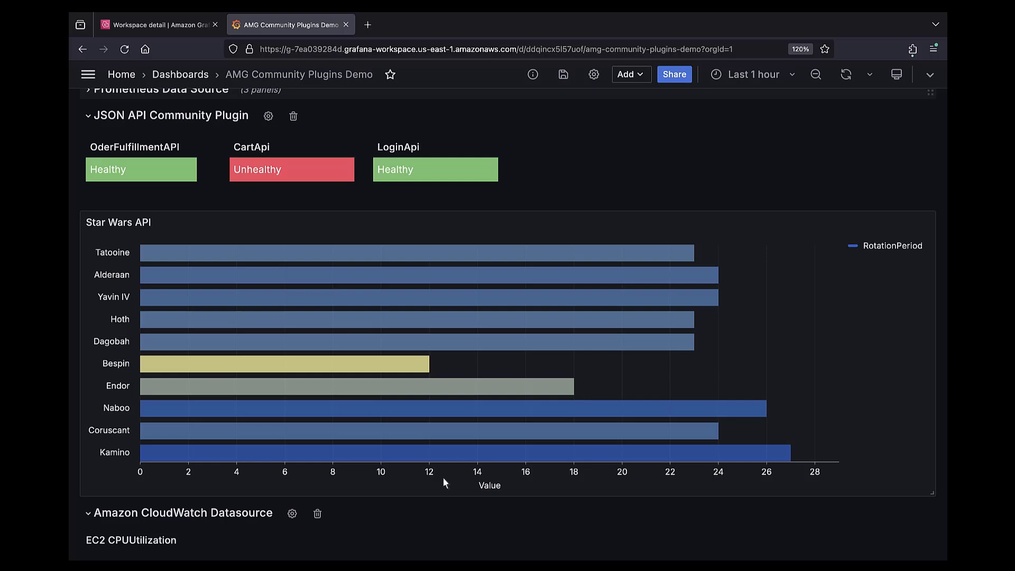
pyautogui.scroll(-5, 941, 432)
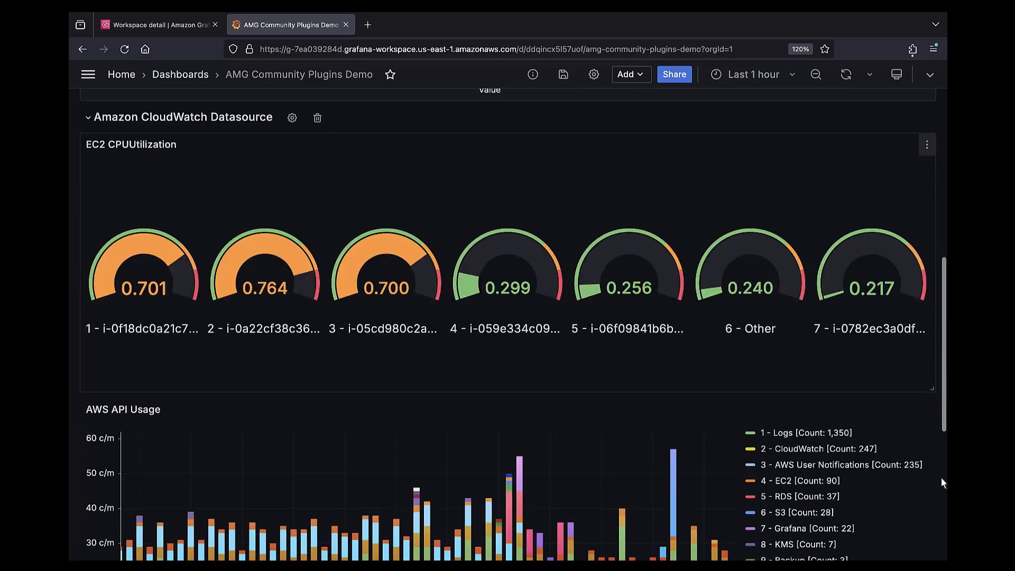
pyautogui.scroll(-4, 939, 545)
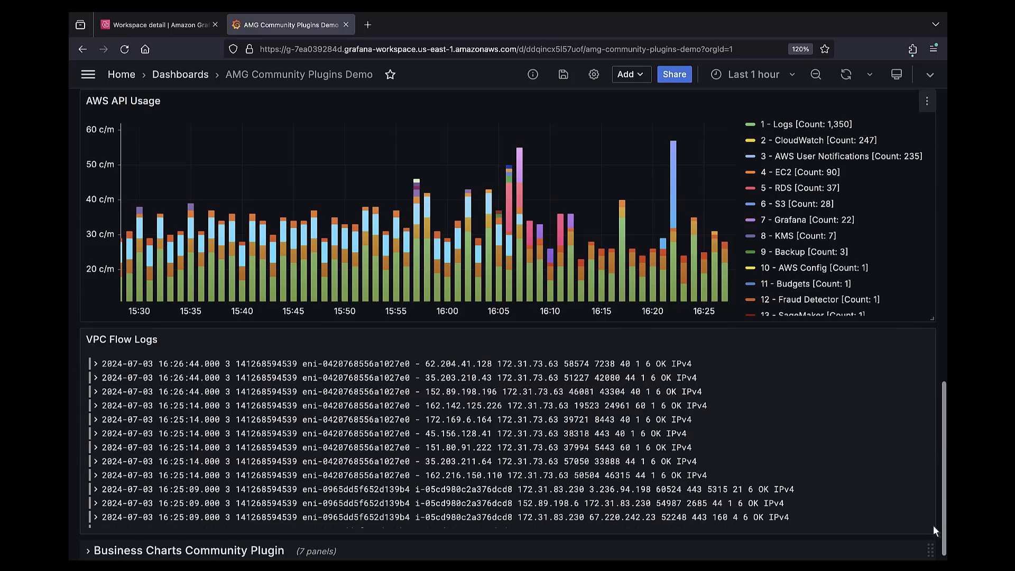
pyautogui.scroll(-3, 933, 526)
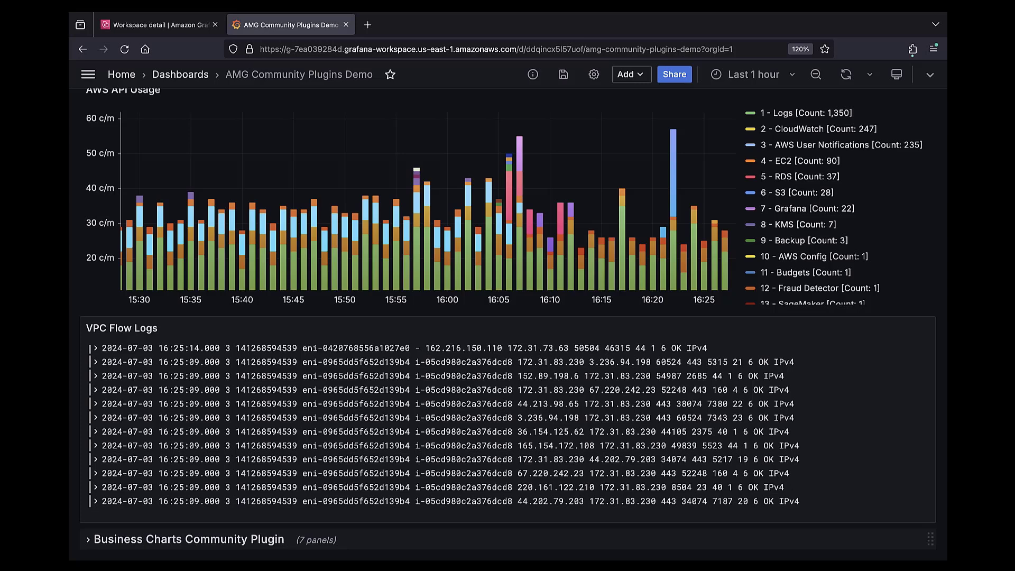
# - Expand the Business Charts Community Plugin row and scroll past candlestick, gauge and 3D panels to the World Population map
pyautogui.click(88, 540)
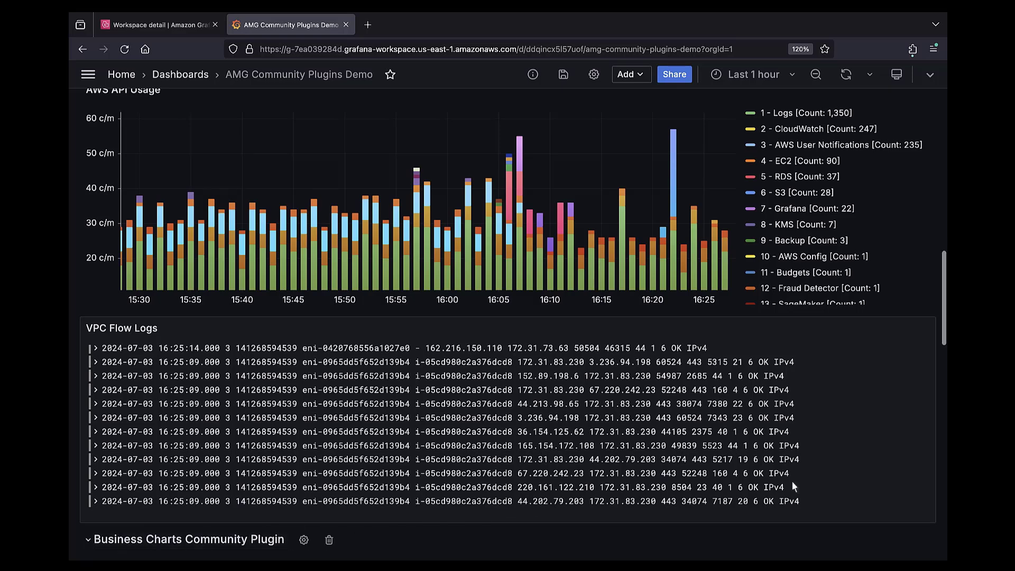
pyautogui.scroll(-10, 940, 469)
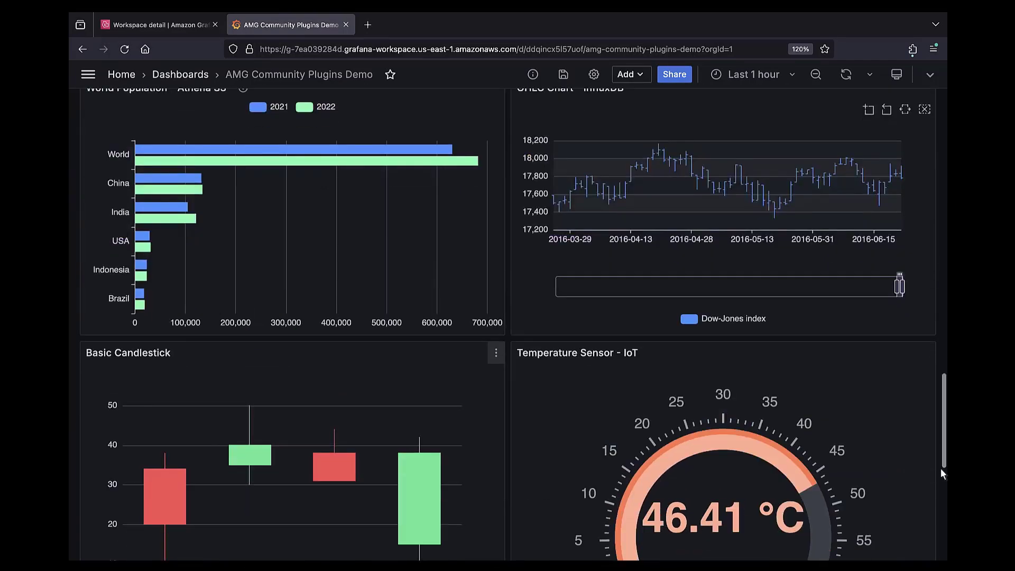
pyautogui.scroll(-7, 939, 534)
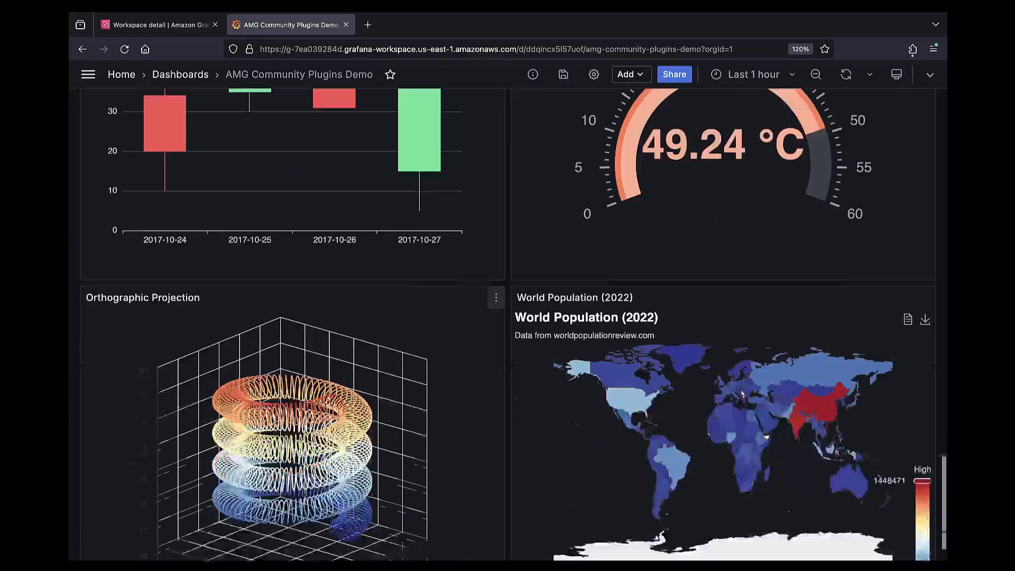